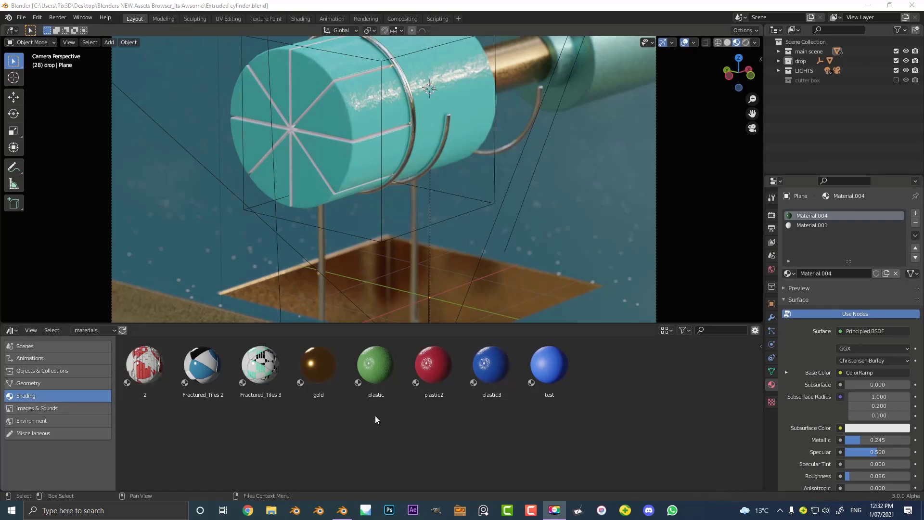
# Drag Fractured_Tiles 2 onto the cylinder's outer sleeve and Fractured_Tiles 3 onto its end
pyautogui.moveTo(209, 370); pyautogui.dragTo(446, 77)
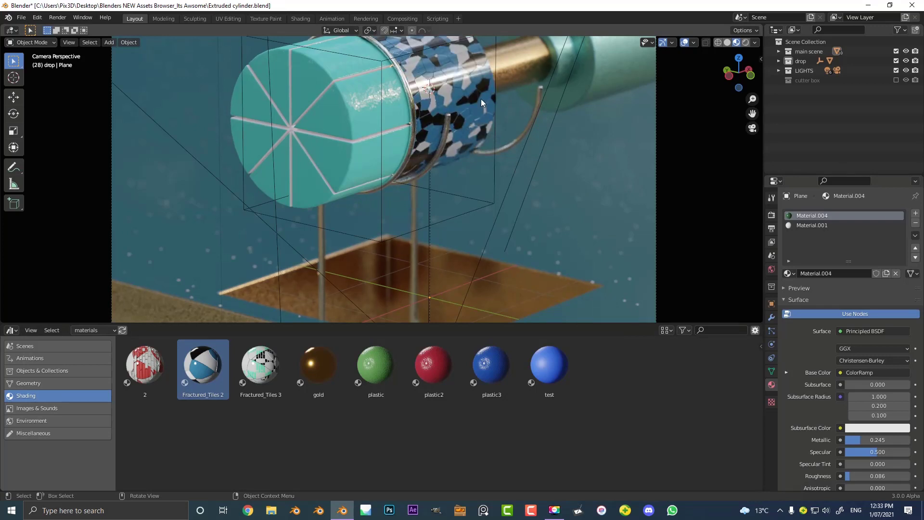
pyautogui.moveTo(261, 366); pyautogui.dragTo(351, 102)
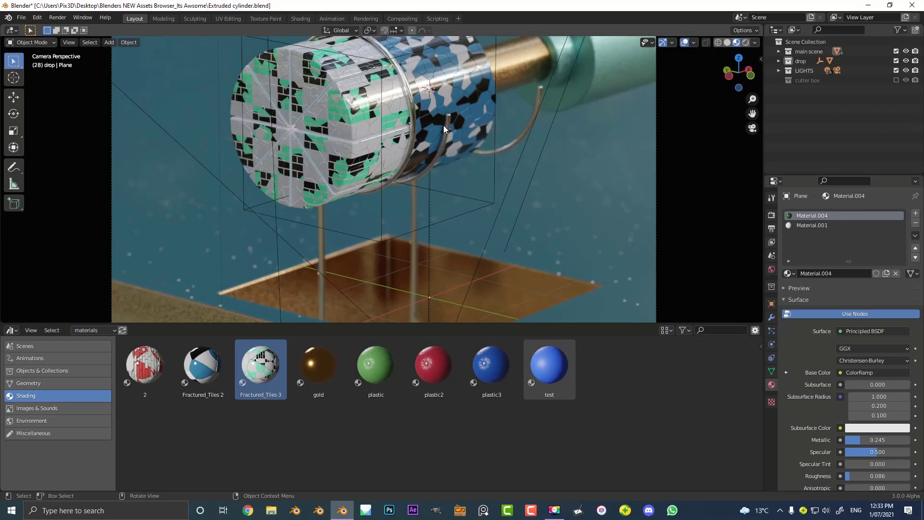
# Minimise Blender, reposition the Materials Collection icon on the desktop, and bring Blender back
pyautogui.click(868, 5)
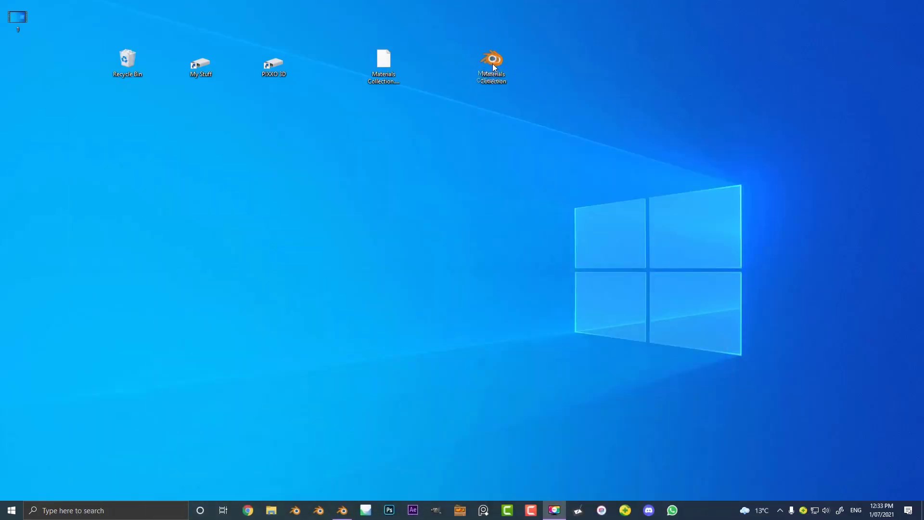
pyautogui.moveTo(494, 67); pyautogui.dragTo(494, 68)
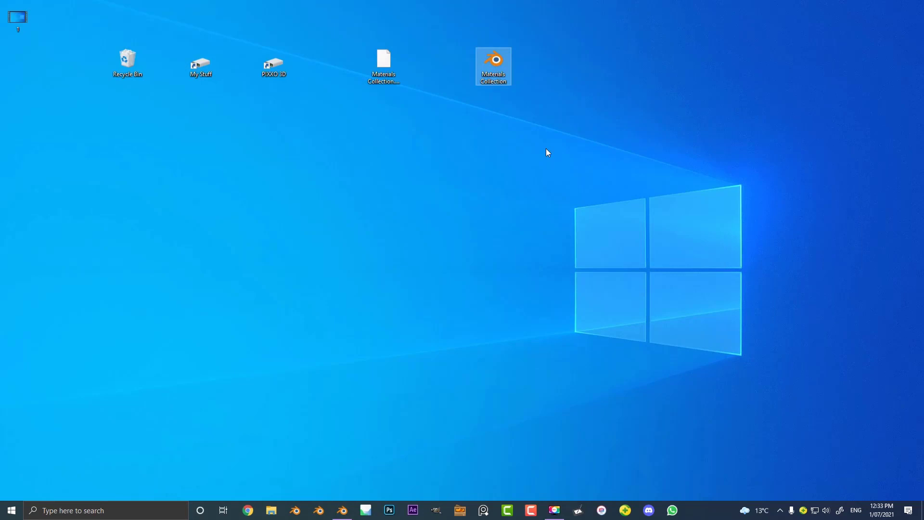
pyautogui.click(343, 510)
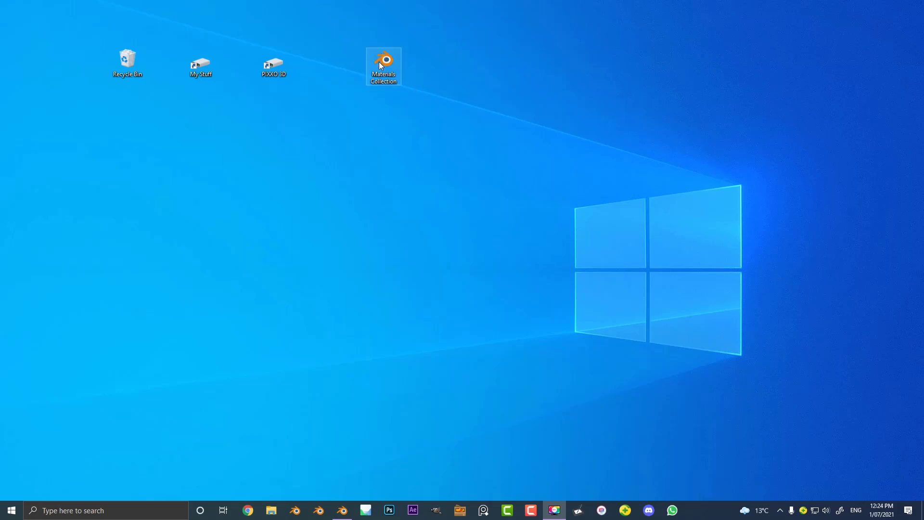
pyautogui.moveTo(381, 60); pyautogui.dragTo(391, 66)
# Open Materials Collection.blend and orbit to look down on the grey spheres
pyautogui.doubleClick(381, 62)
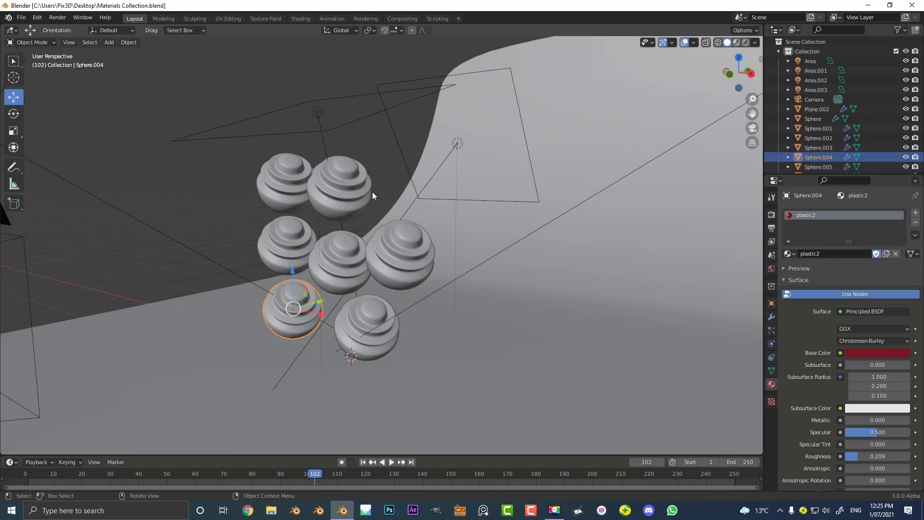
pyautogui.moveTo(372, 191); pyautogui.dragTo(385, 121, button='middle')
pyautogui.click(788, 254)
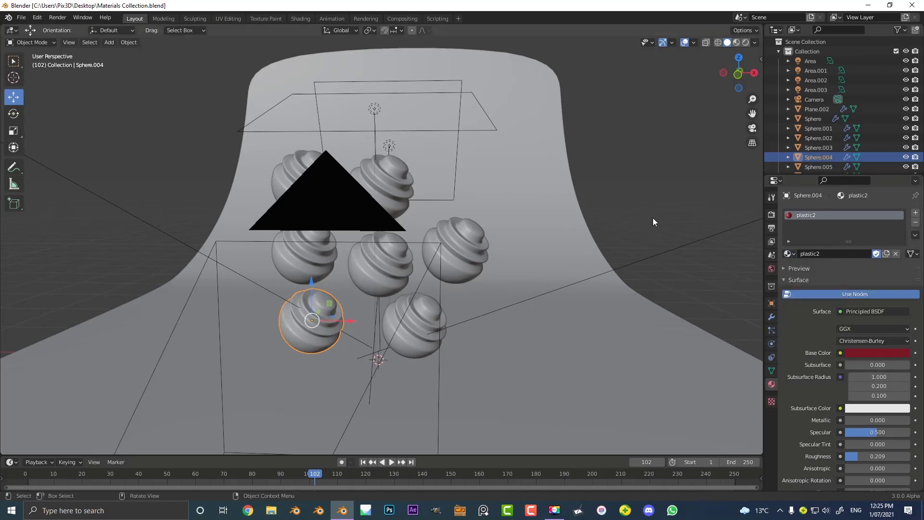
pyautogui.moveTo(653, 218); pyautogui.dragTo(353, 288, button='middle')
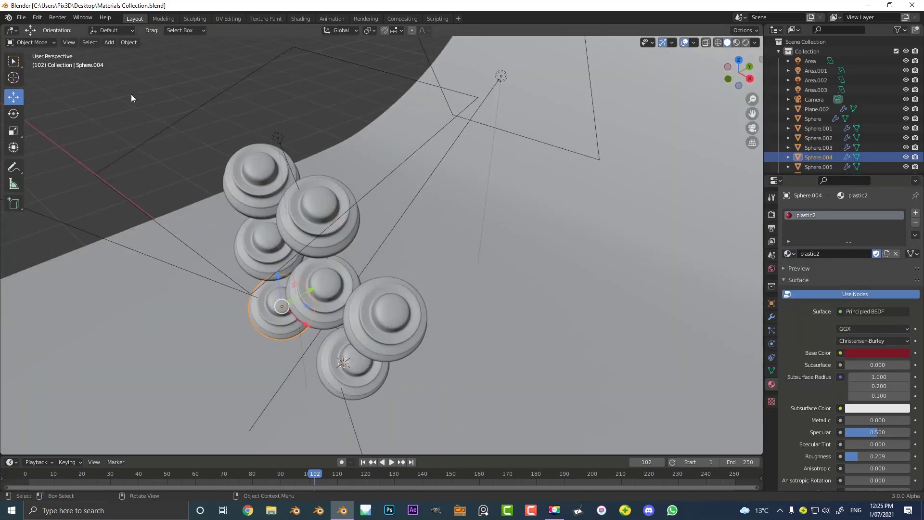
# Switch to the Shading workspace to show the plastic2 node tree
pyautogui.click(299, 18)
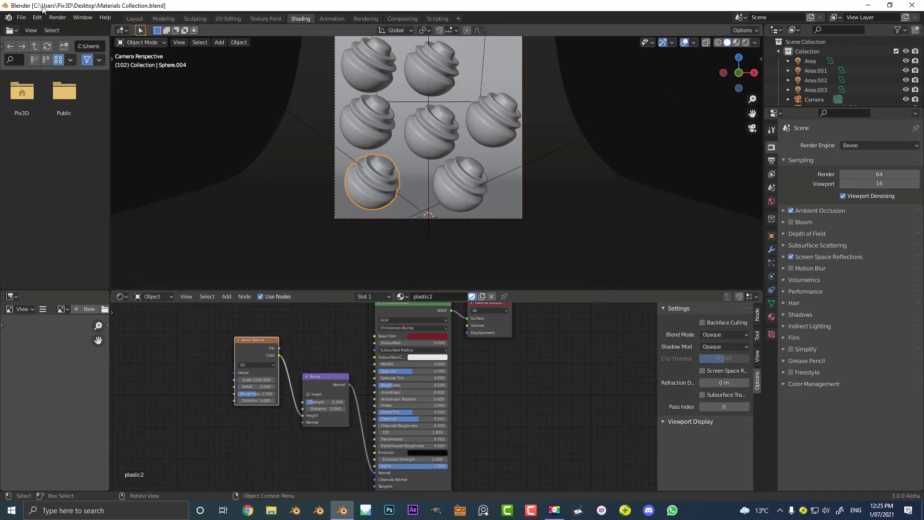
pyautogui.click(21, 18)
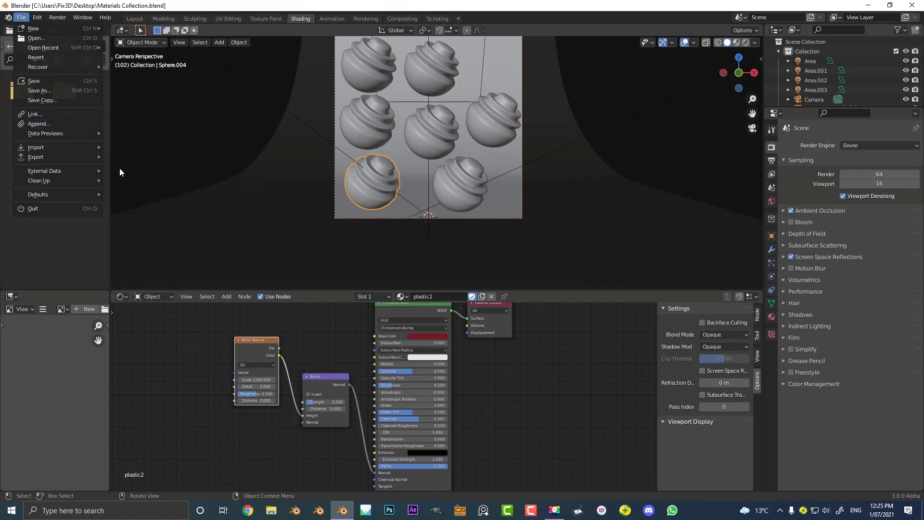
pyautogui.moveTo(98, 148)
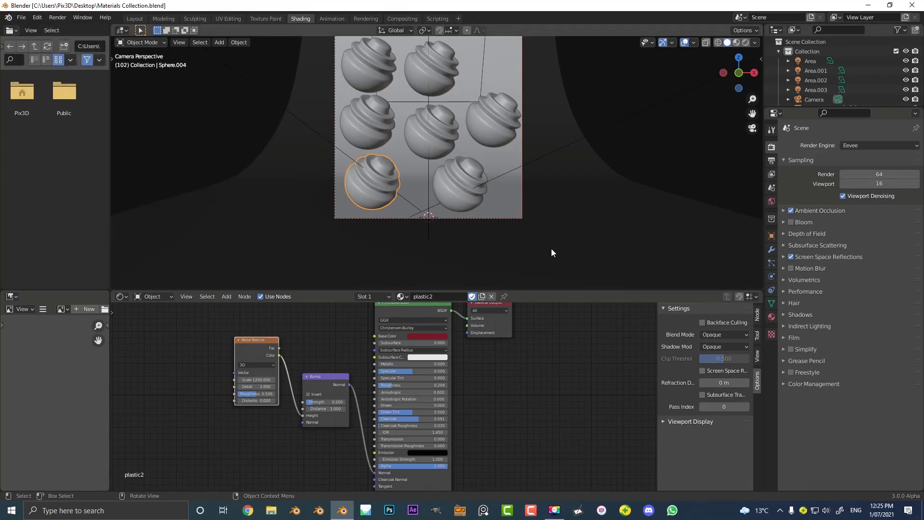
pyautogui.moveTo(551, 248); pyautogui.dragTo(518, 210, button='middle')
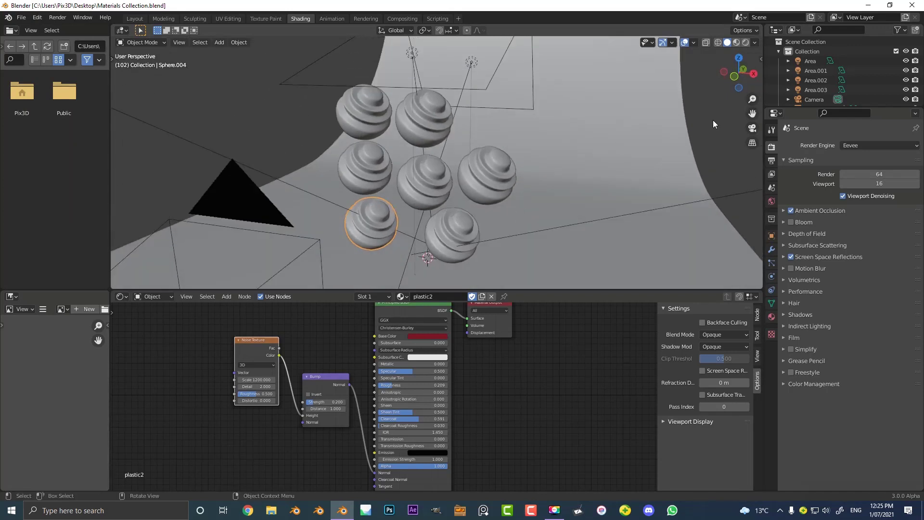
# Check the sphere's Material Properties and material list, then select the gold Sphere.006
pyautogui.click(771, 316)
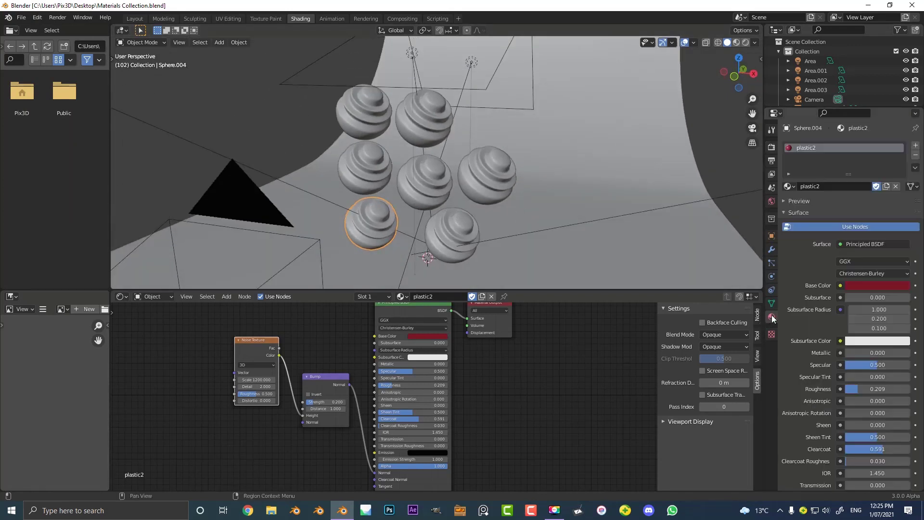
pyautogui.click(790, 186)
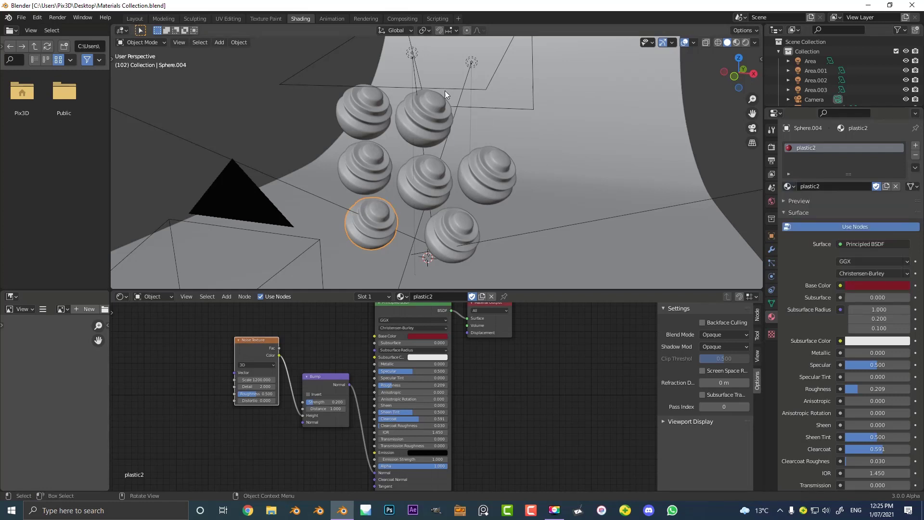
pyautogui.rightClick(799, 145)
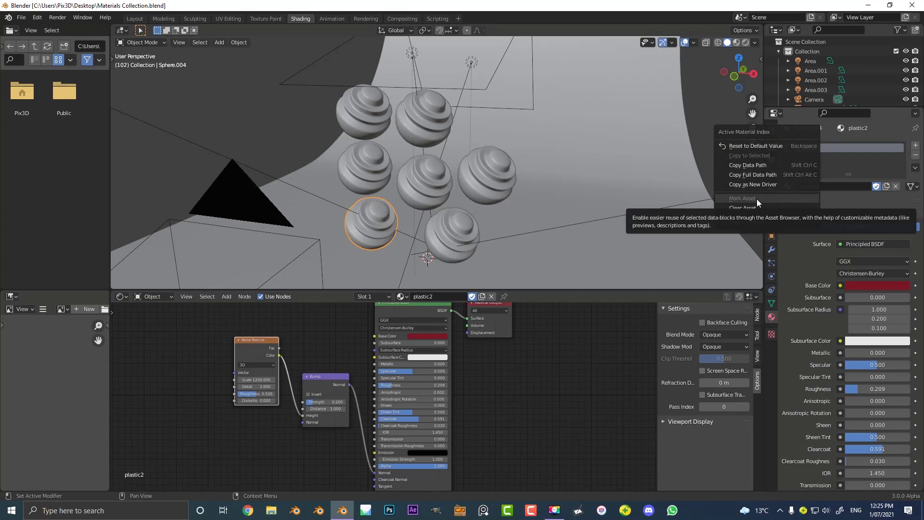
pyautogui.click(498, 171)
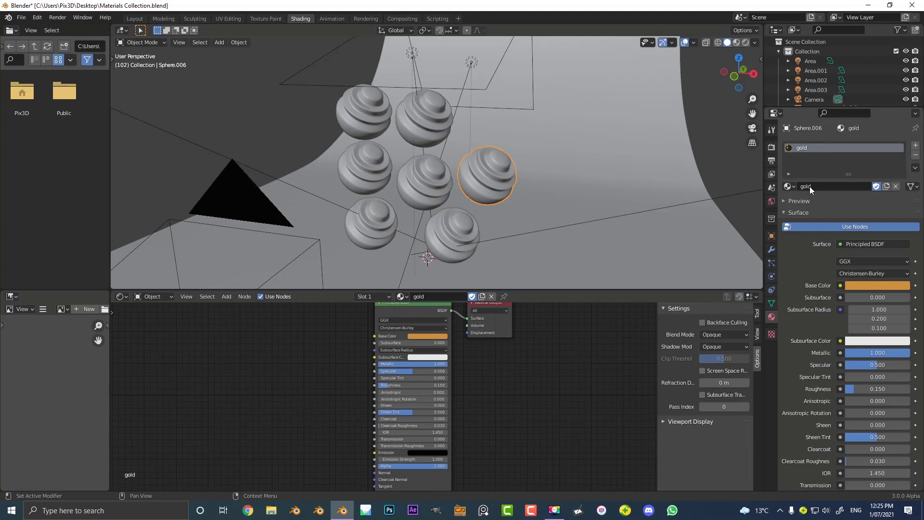
# Add a second material slot on Sphere.006 holding a new blue material named 'test'
pyautogui.click(915, 145)
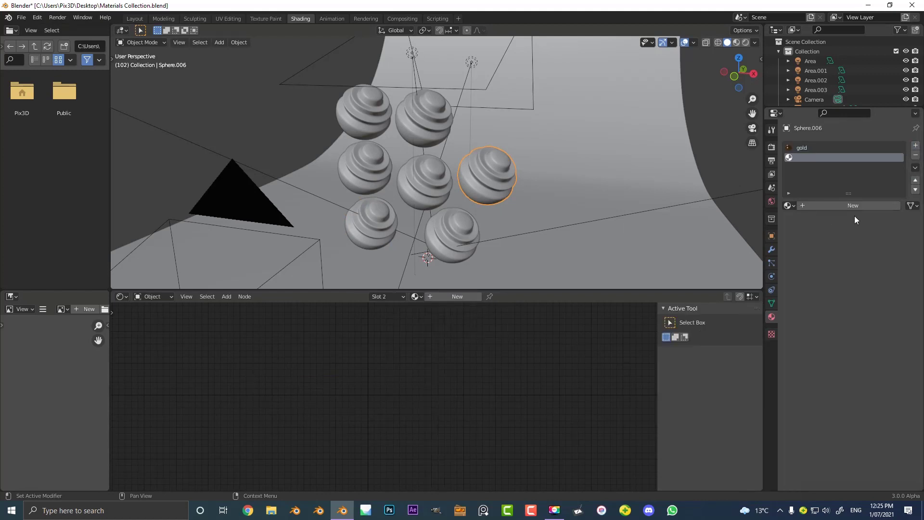
pyautogui.click(853, 206)
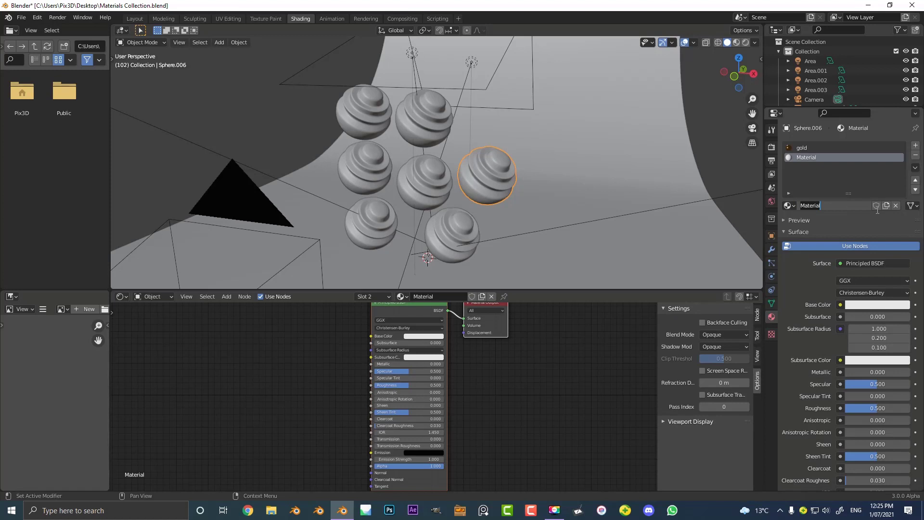
pyautogui.write('test')
pyautogui.press('Return')
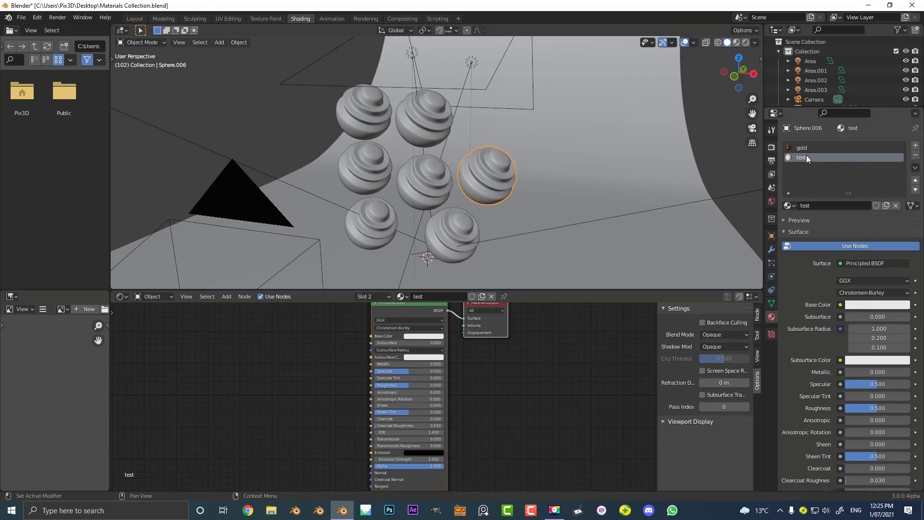
pyautogui.click(877, 305)
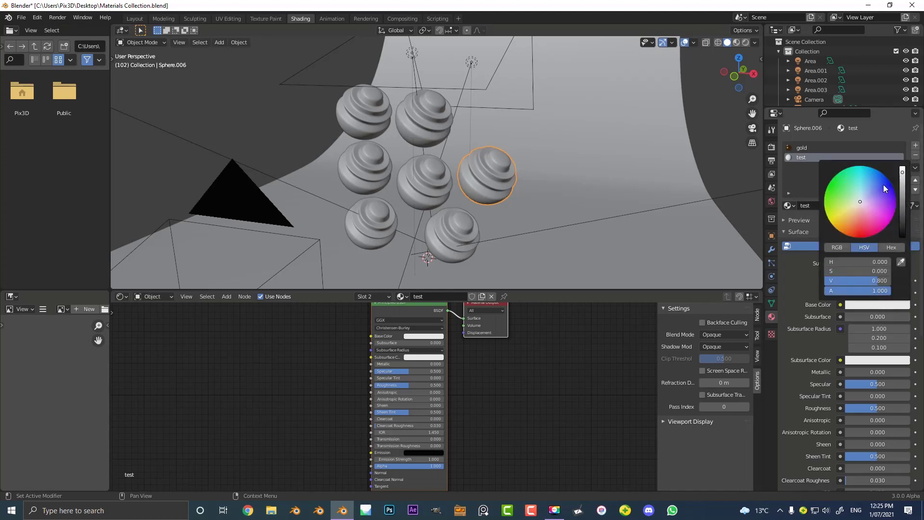
pyautogui.click(882, 183)
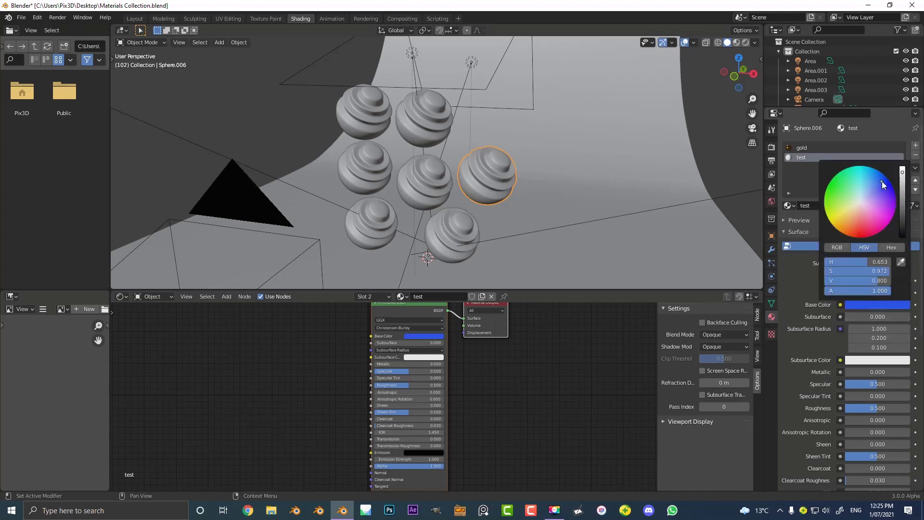
pyautogui.rightClick(802, 154)
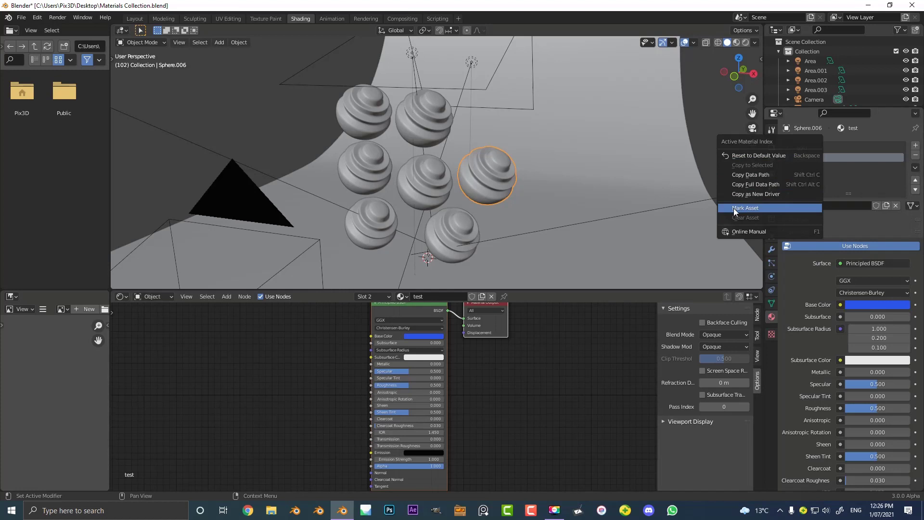
# Mark the test material as an asset and save Materials Collection.blend
pyautogui.click(770, 208)
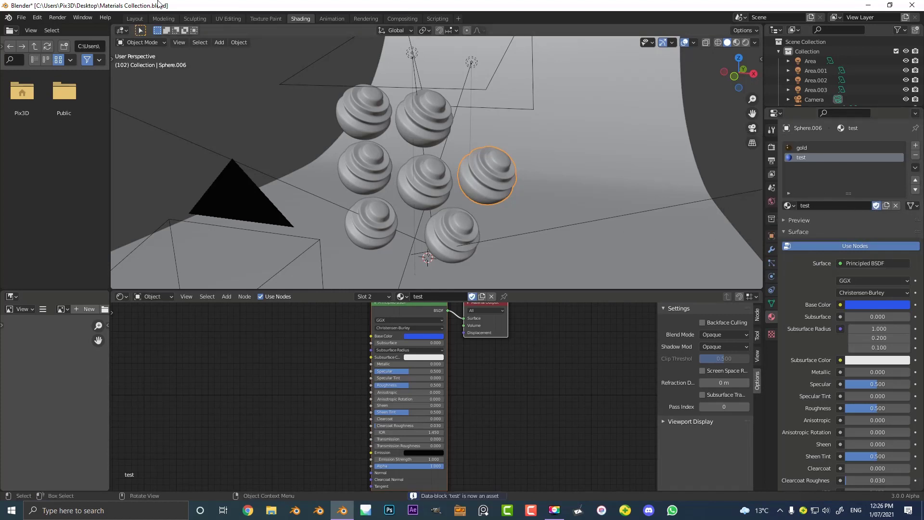
pyautogui.click(21, 17)
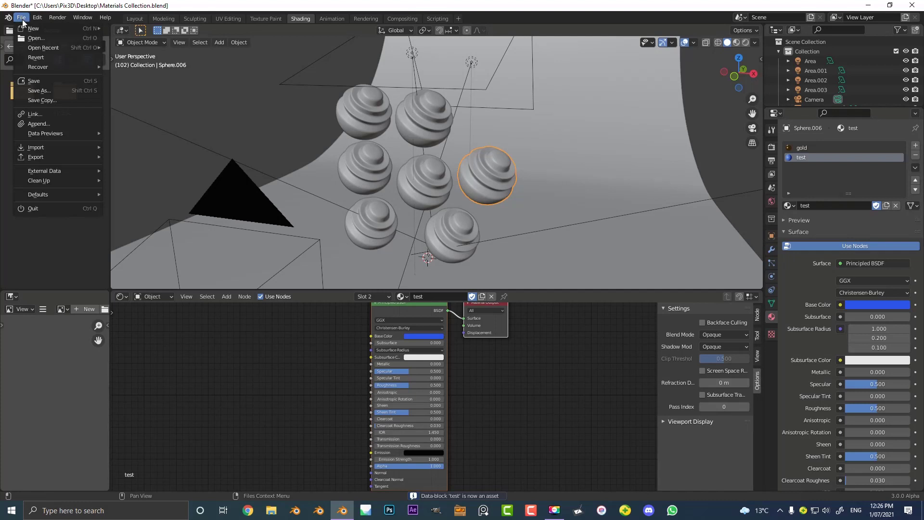
pyautogui.click(35, 81)
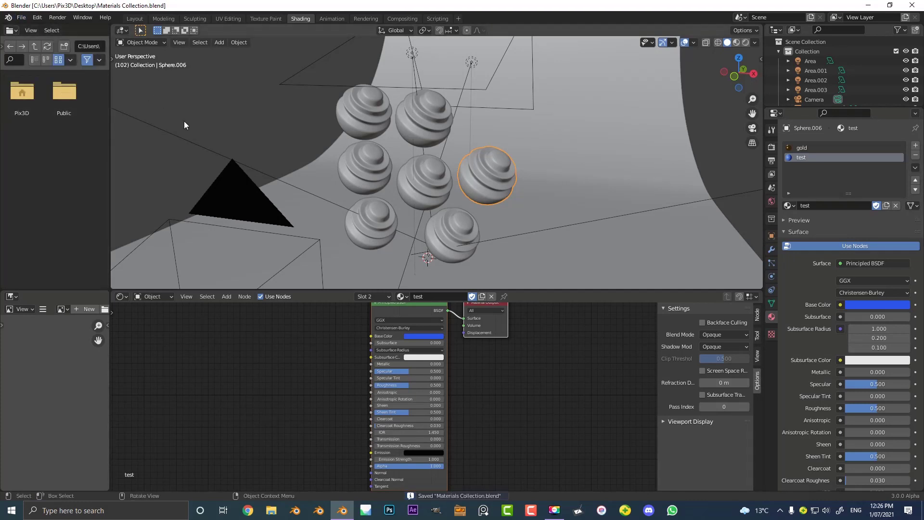
# Toggle Automatically Pack Resources, then show the desktop and move the Materials Collection icon
pyautogui.click(21, 17)
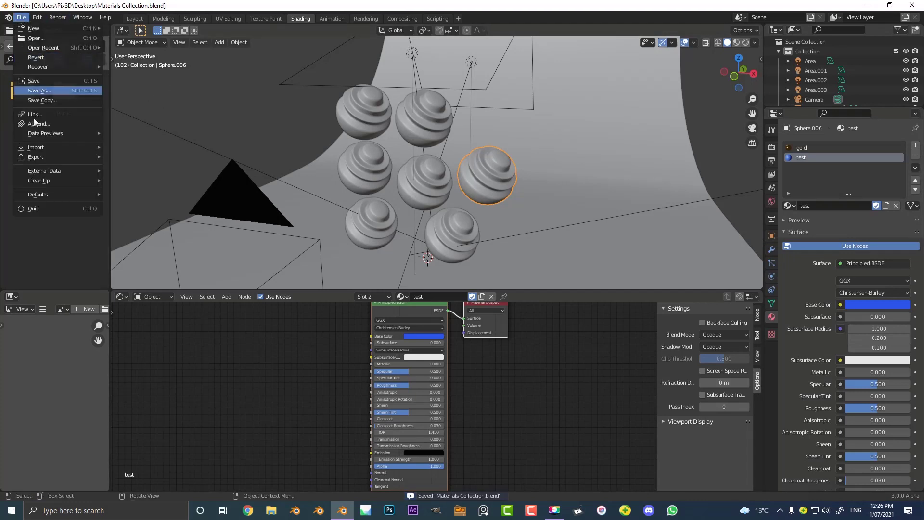
pyautogui.moveTo(28, 172)
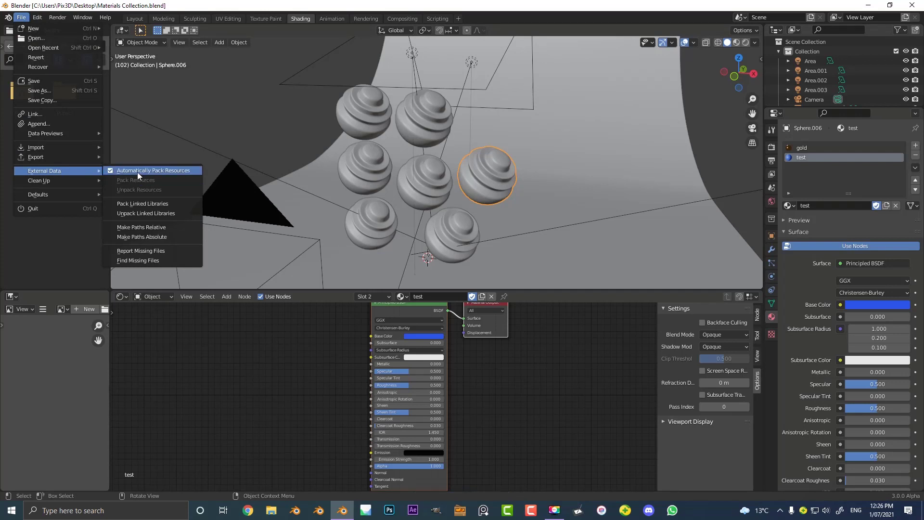
pyautogui.click(113, 172)
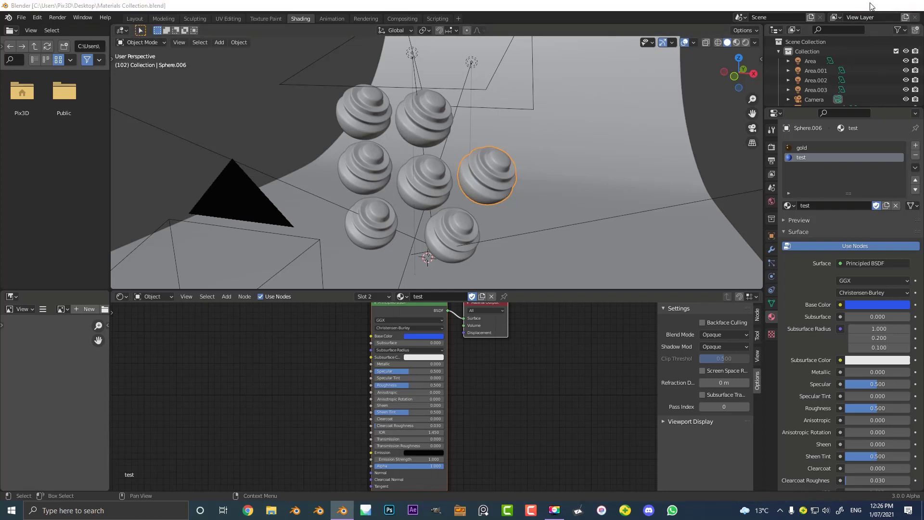
pyautogui.press('super+d')
pyautogui.moveTo(18, 19); pyautogui.dragTo(441, 61)
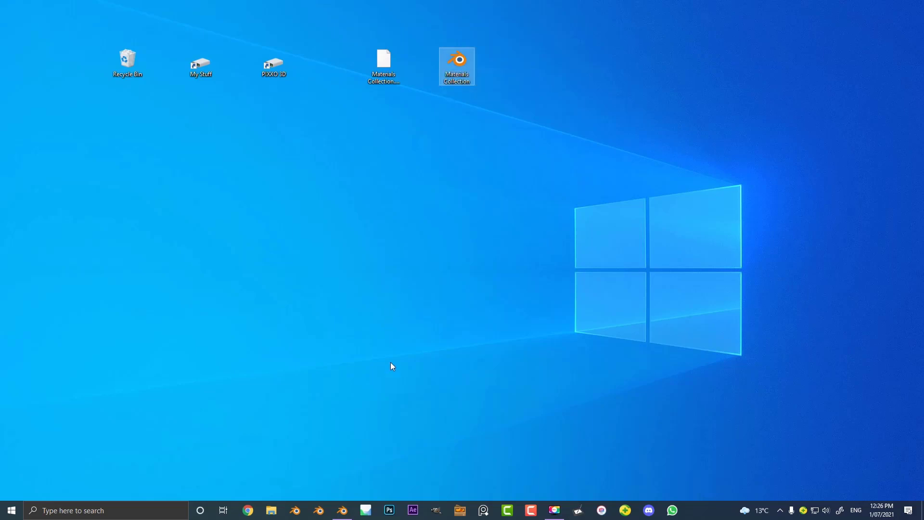
# Launch a new Blender and add a monkey head placed above the default cube
pyautogui.rightClick(342, 510)
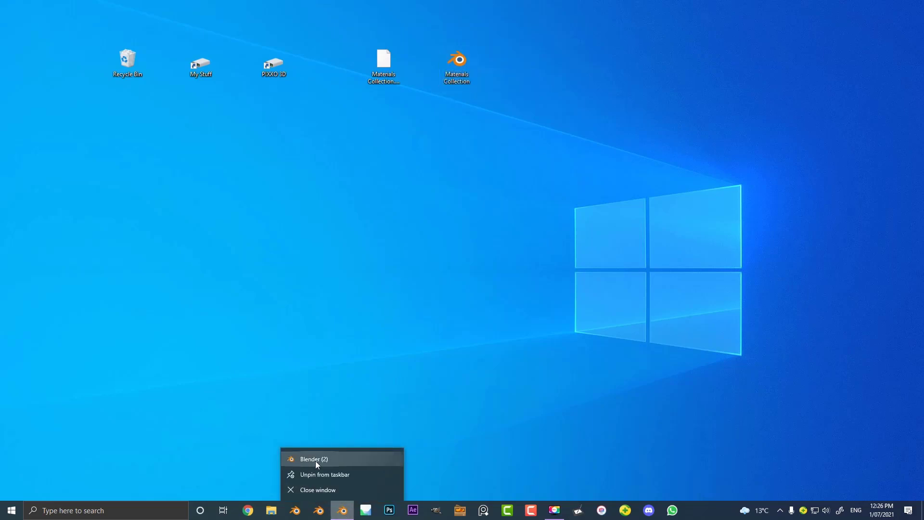
pyautogui.click(316, 460)
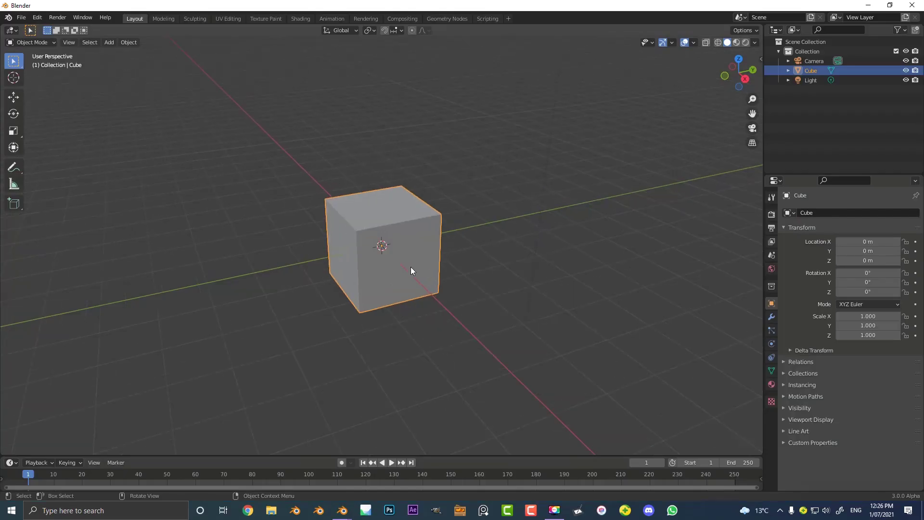
pyautogui.hotkey('shift', 'a')
pyautogui.moveTo(378, 186)
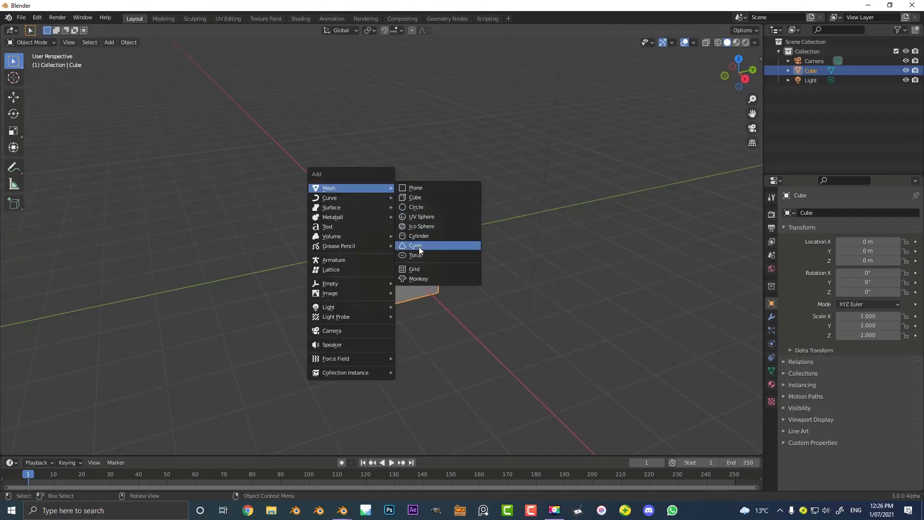
pyautogui.click(418, 278)
pyautogui.scroll(-3, 432, 221)
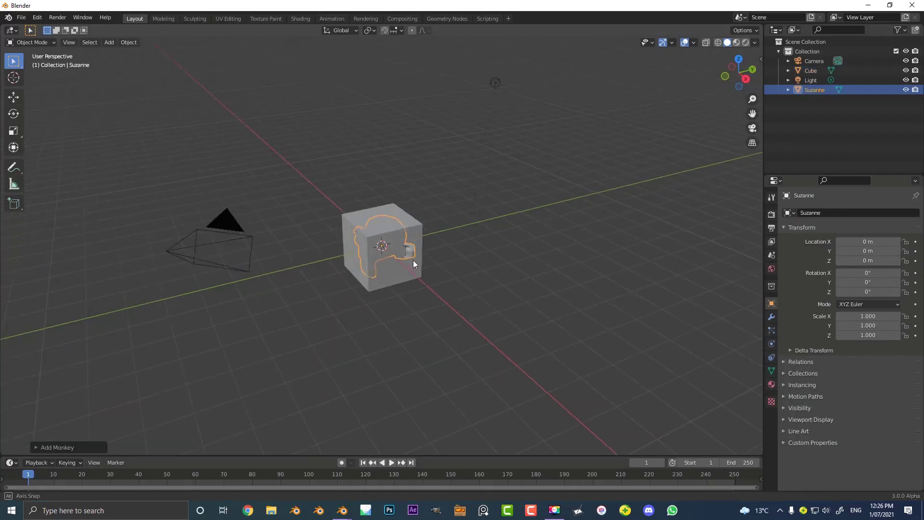
pyautogui.press('g')
pyautogui.click(337, 206)
# Duplicate the monkey twice to the right and enlarge the timeline area
pyautogui.hotkey('shift', 'd')
pyautogui.click(439, 163)
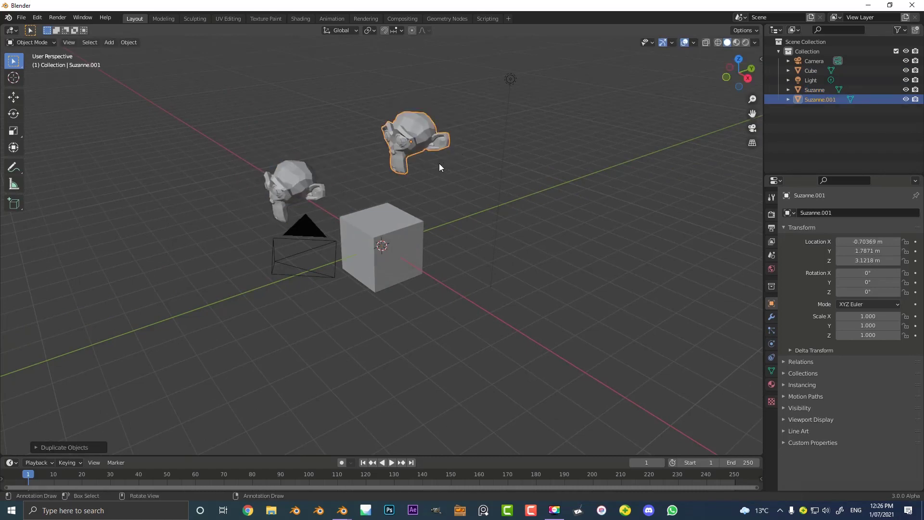
pyautogui.scroll(2, 402, 149)
pyautogui.scroll(-2, 403, 152)
pyautogui.hotkey('shift', 'd')
pyautogui.click(502, 193)
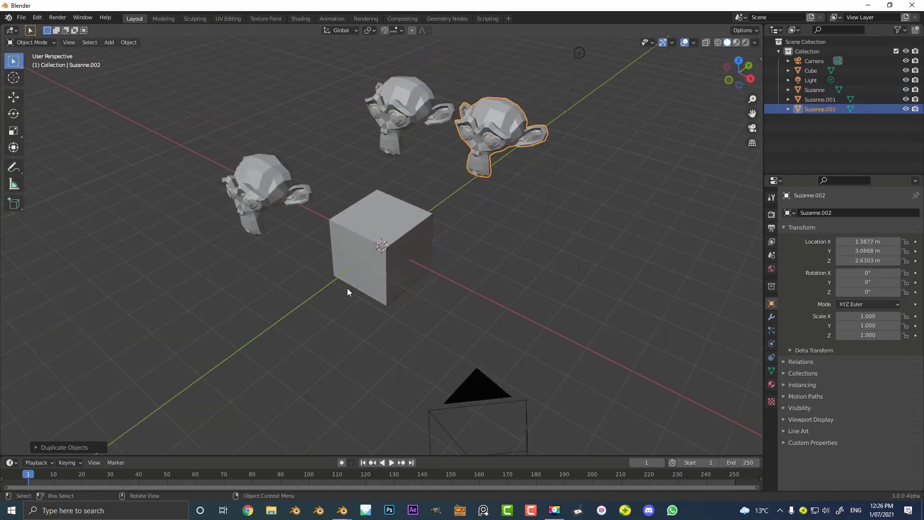
pyautogui.moveTo(148, 455); pyautogui.dragTo(144, 305)
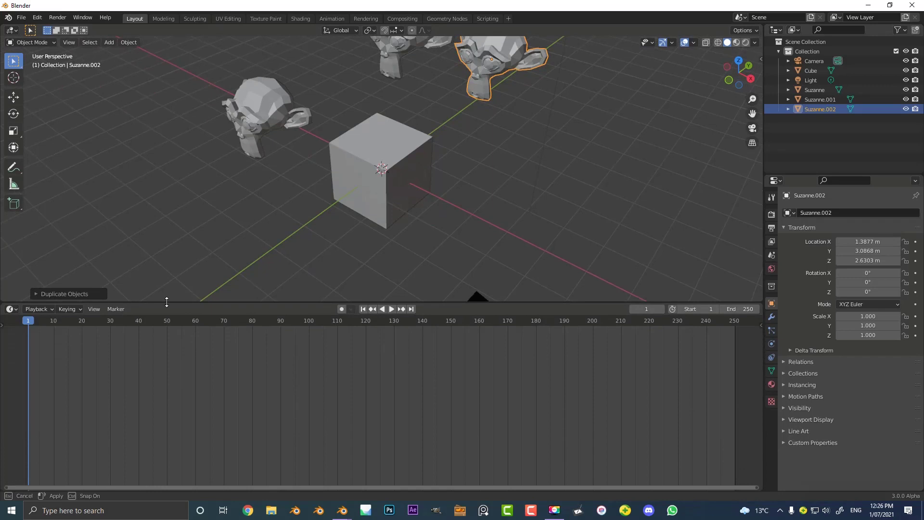
# Change the timeline area into an Asset Browser showing its Shading category
pyautogui.click(11, 309)
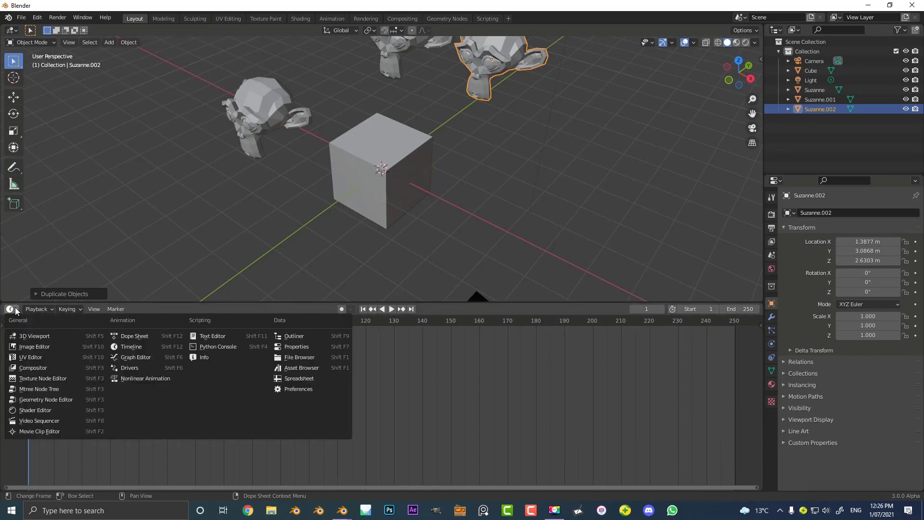
pyautogui.click(325, 368)
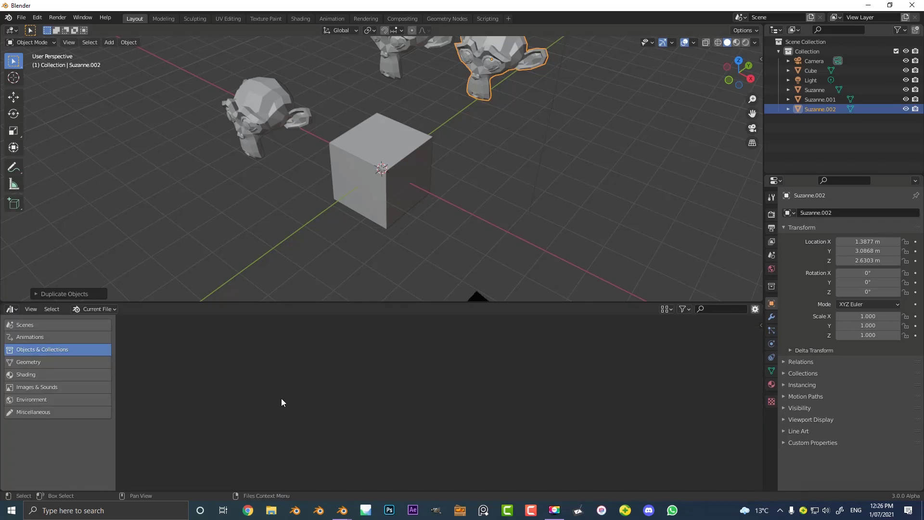
pyautogui.click(37, 374)
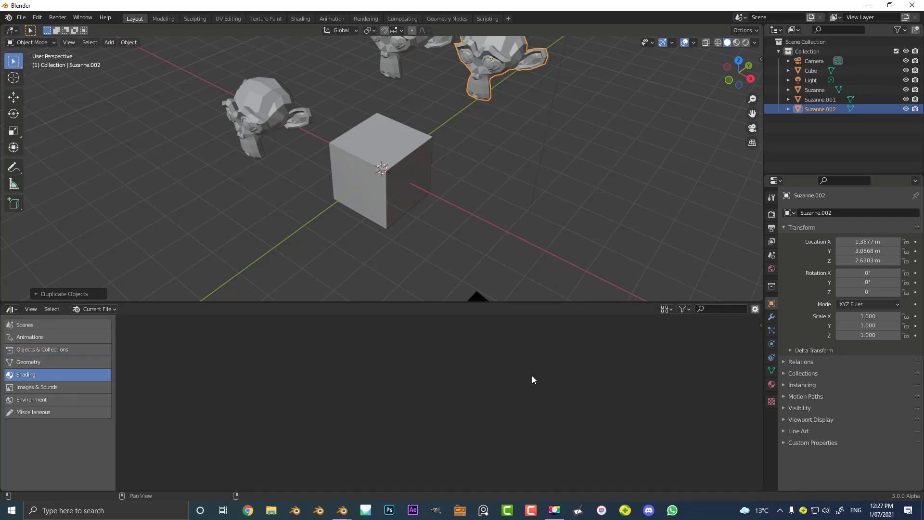
# Open Preferences and add a new asset library named 'materials'
pyautogui.click(35, 17)
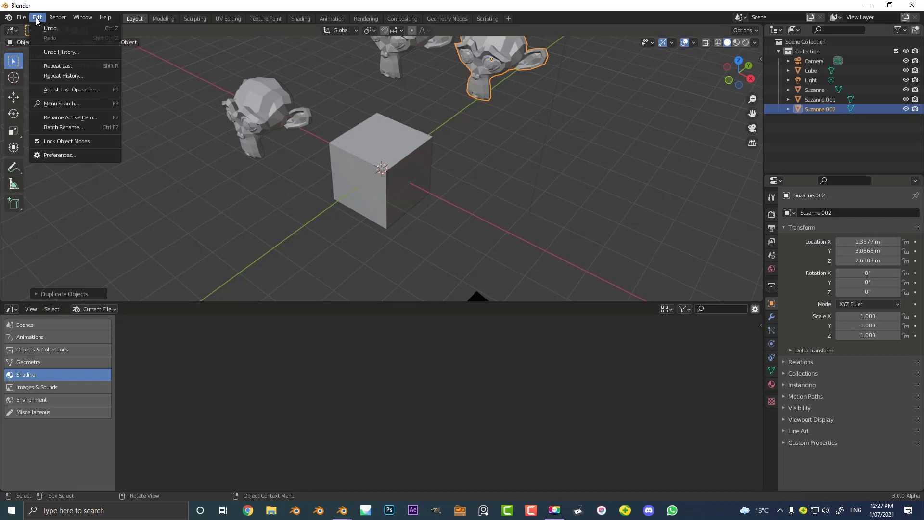
pyautogui.click(62, 155)
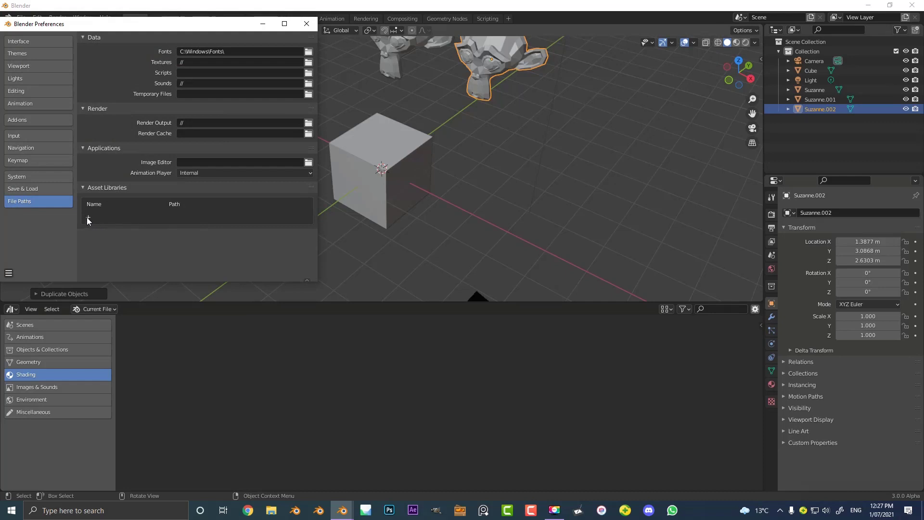
pyautogui.click(88, 217)
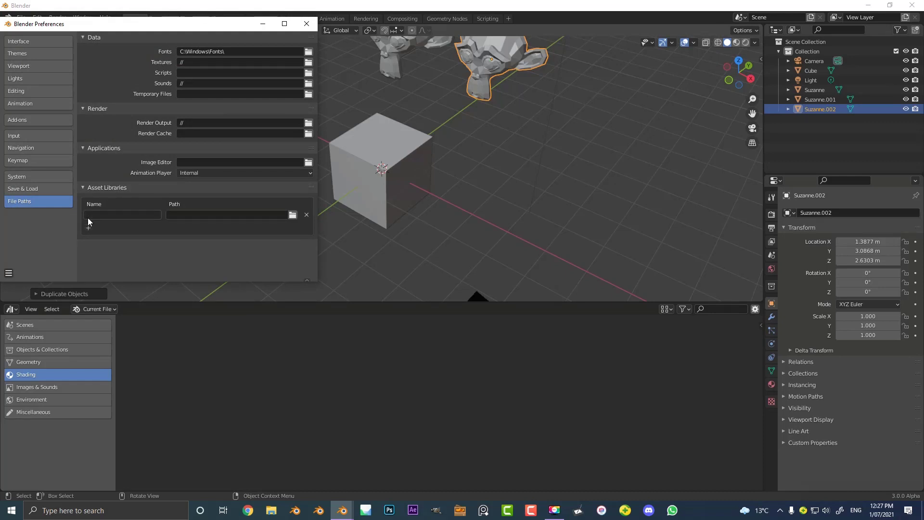
pyautogui.click(115, 216)
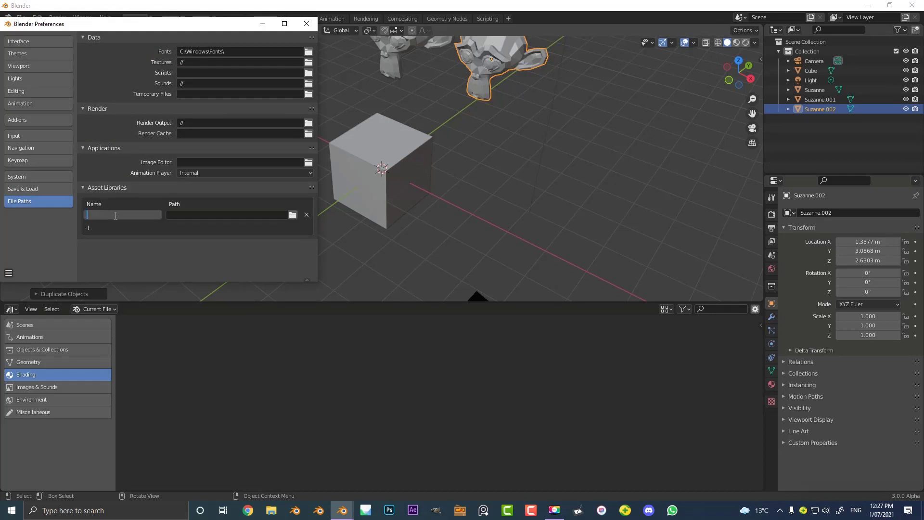
pyautogui.write('materials')
pyautogui.press('Return')
# Set the materials library path to the Desktop folder and close Preferences
pyautogui.click(292, 216)
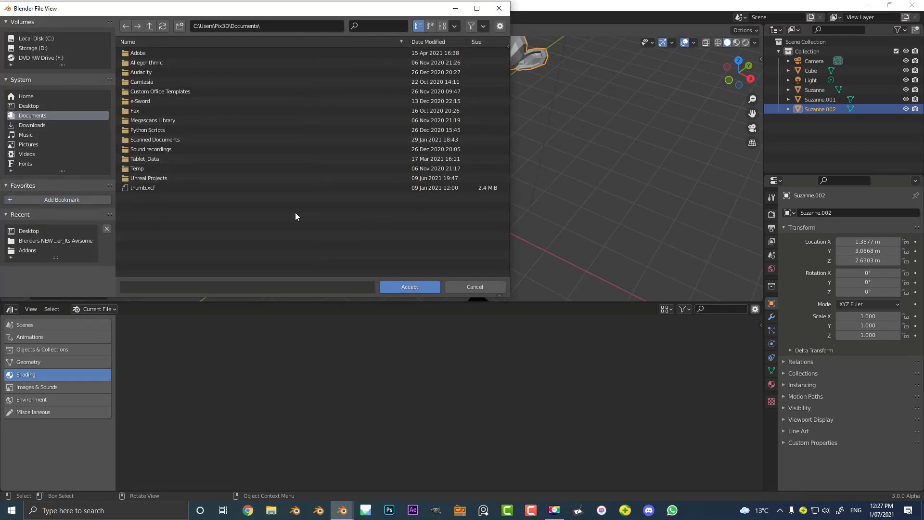
pyautogui.click(29, 106)
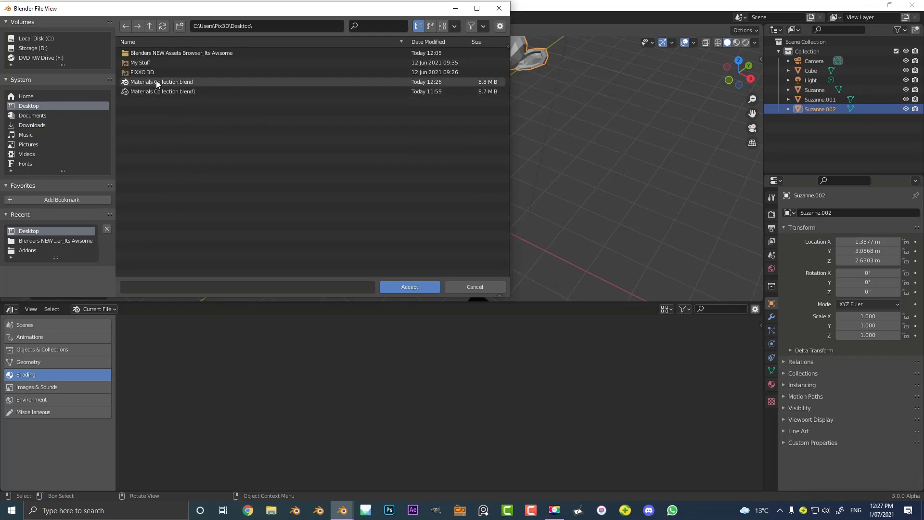
pyautogui.click(413, 287)
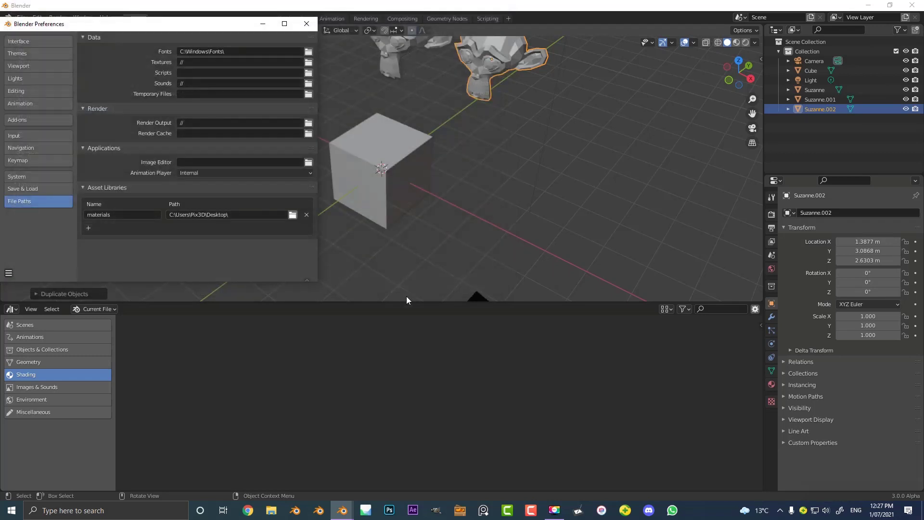
pyautogui.click(306, 24)
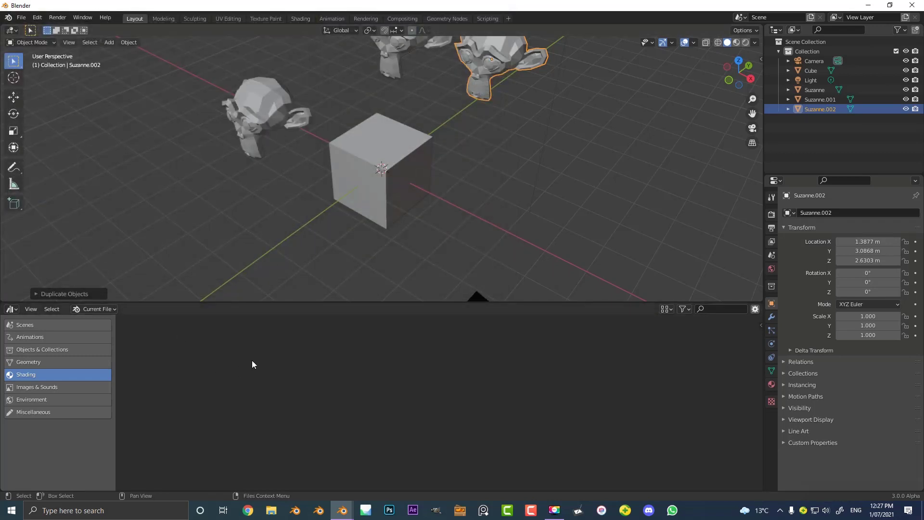
# Switch the Asset Browser to the 'materials' library and select all eight materials
pyautogui.click(104, 309)
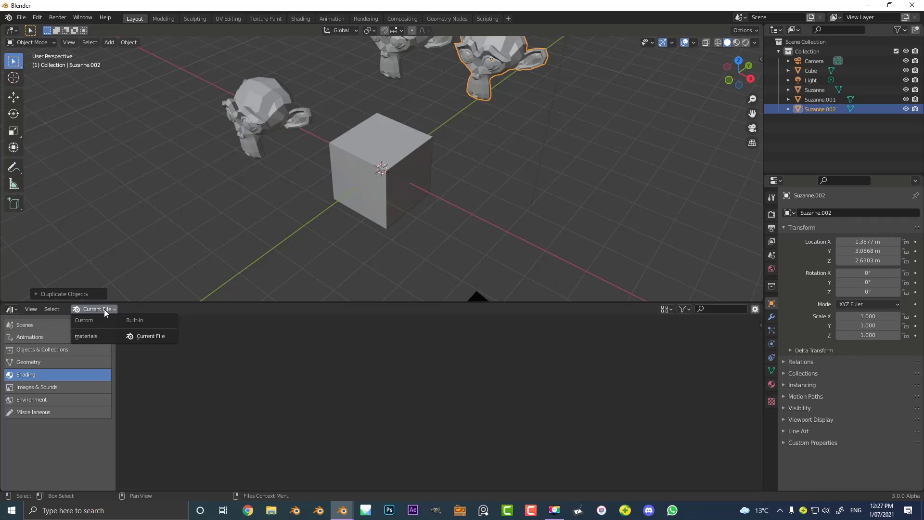
pyautogui.click(102, 337)
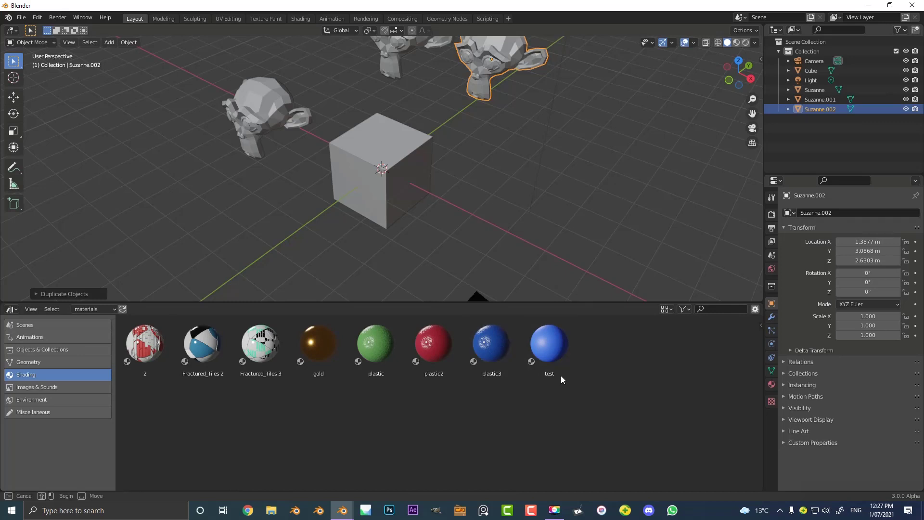
pyautogui.moveTo(561, 375); pyautogui.dragTo(121, 319)
# Move Blender aside to shift the Materials Collection icon, then restore Blender and deselect the materials
pyautogui.moveTo(522, 4); pyautogui.dragTo(526, 157)
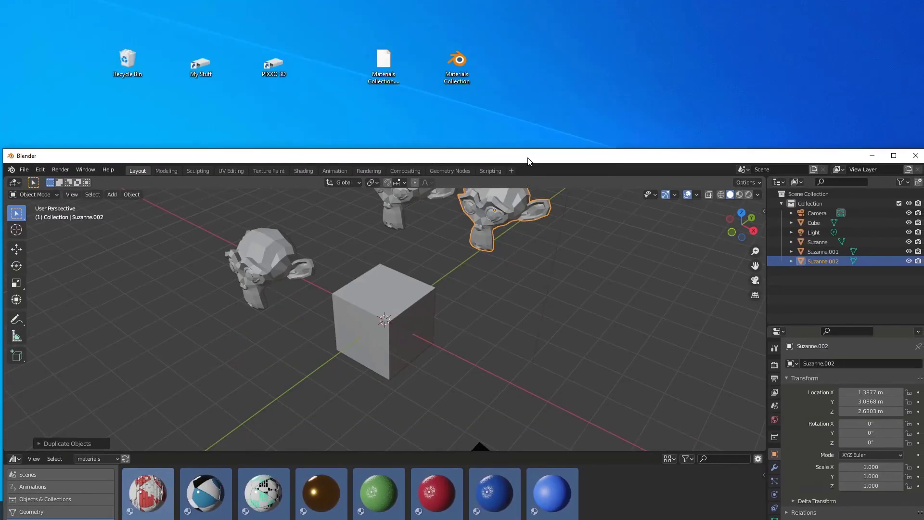
pyautogui.moveTo(457, 62); pyautogui.dragTo(497, 73)
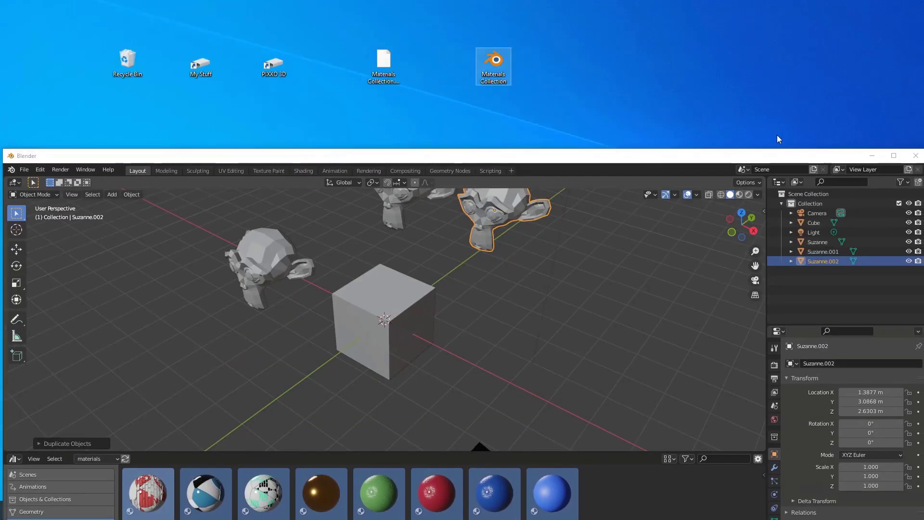
pyautogui.click(893, 156)
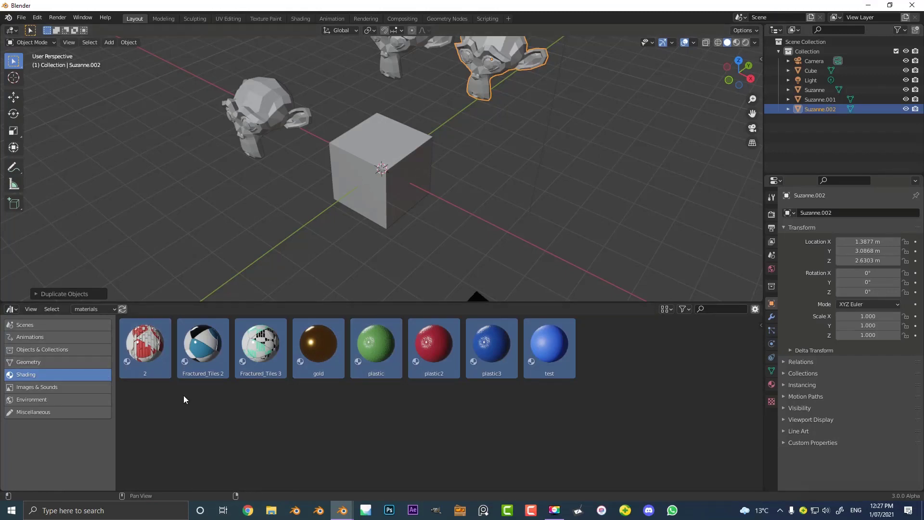
pyautogui.click(550, 408)
# Drag the plastic material from the Asset Browser onto Suzanne.002
pyautogui.click(376, 344)
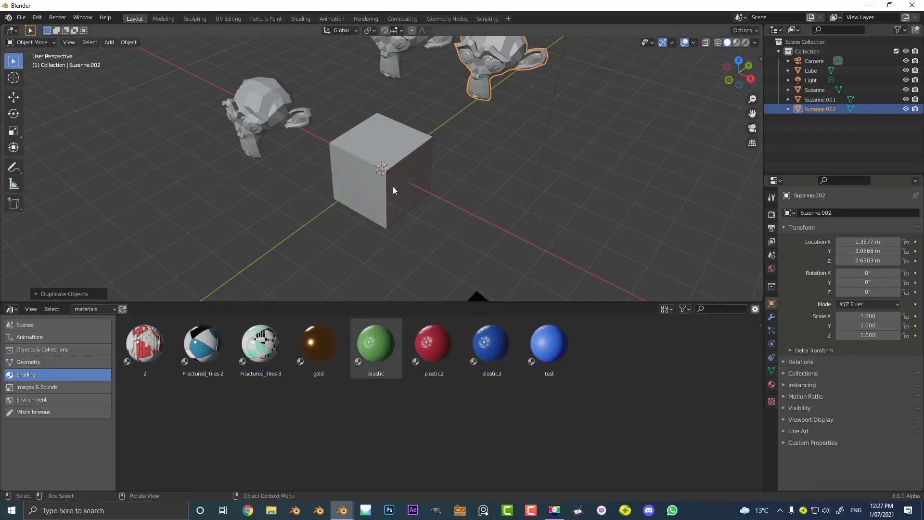
pyautogui.moveTo(392, 187); pyautogui.dragTo(407, 289, button='middle')
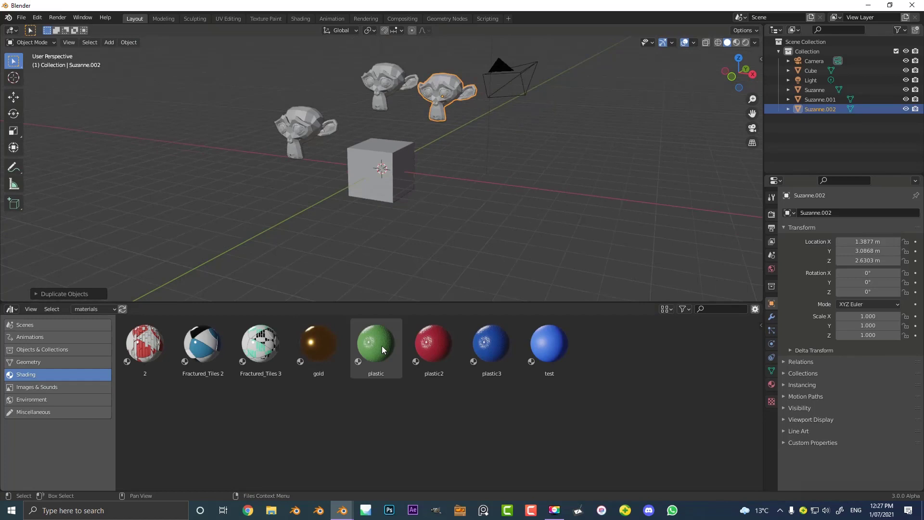
pyautogui.moveTo(376, 344); pyautogui.dragTo(444, 97)
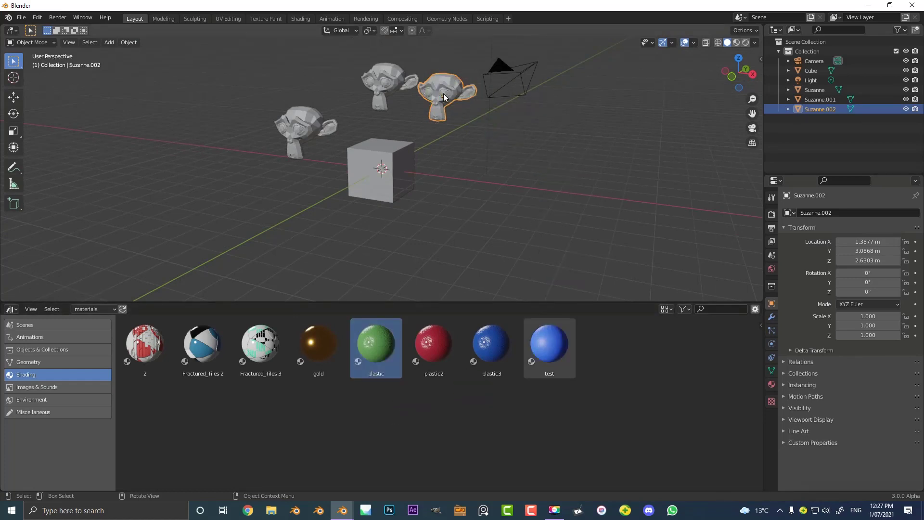
# Switch the viewport shading to Material Preview
pyautogui.press('z')
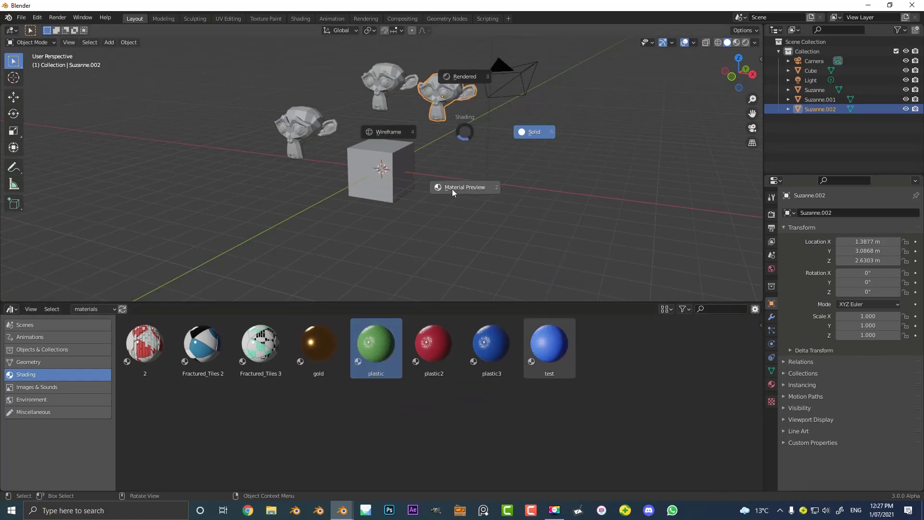
pyautogui.click(480, 188)
pyautogui.scroll(5, 411, 171)
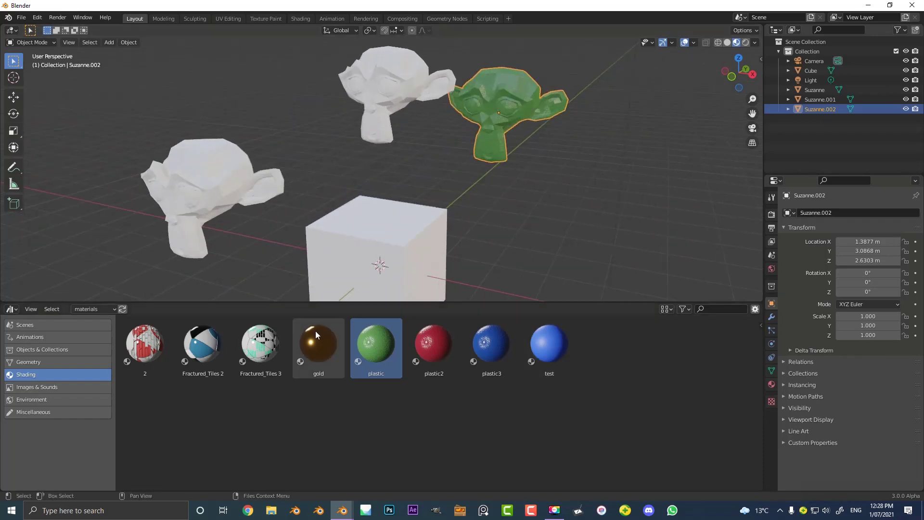
# Give the cube gold, the top monkey Fractured_Tiles 2 and the left monkey 2
pyautogui.moveTo(317, 339); pyautogui.dragTo(388, 238)
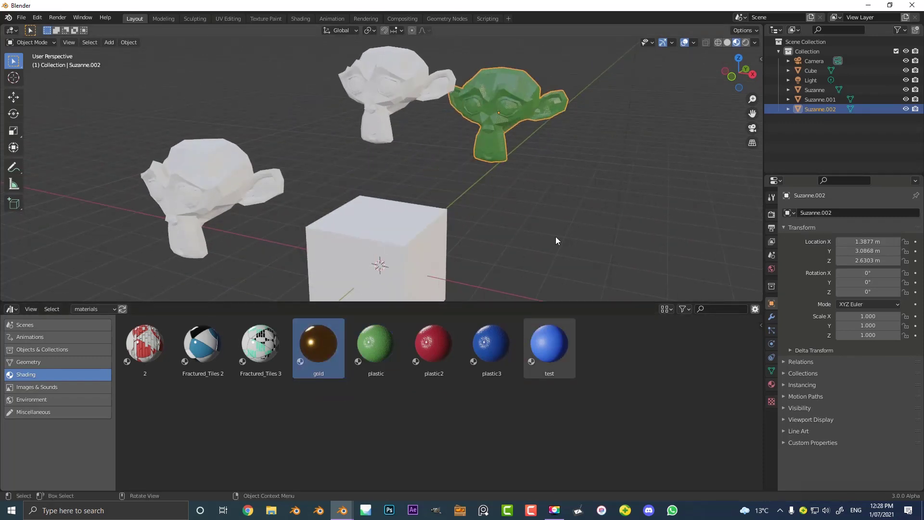
pyautogui.moveTo(202, 343); pyautogui.dragTo(377, 81)
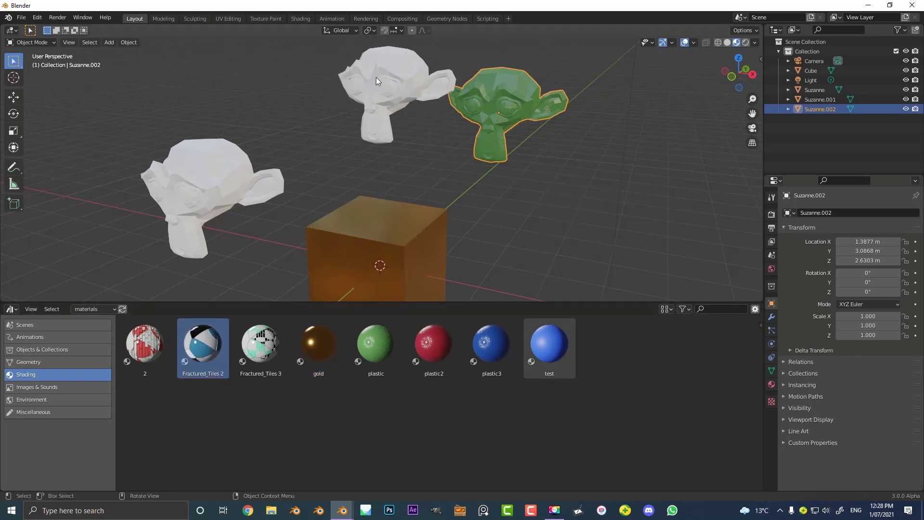
pyautogui.moveTo(145, 343); pyautogui.dragTo(192, 182)
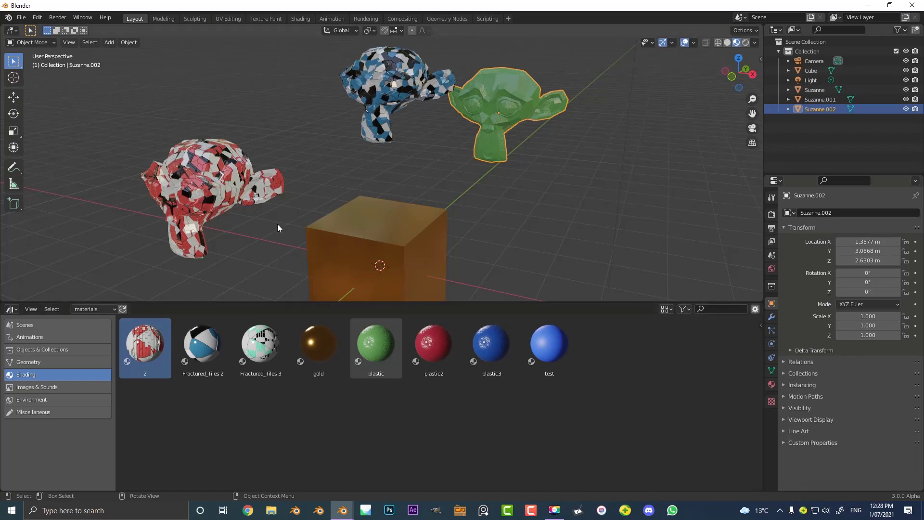
pyautogui.scroll(-2, 387, 235)
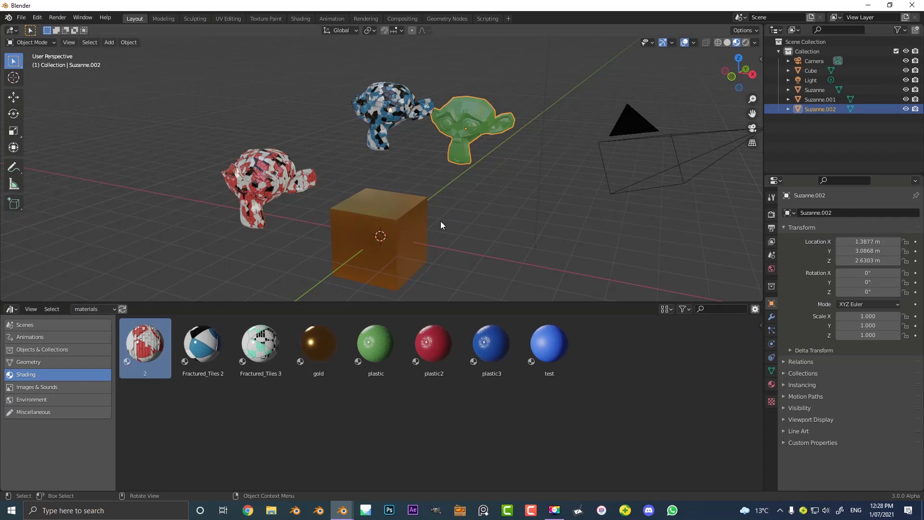
# Check the Edit menu and the Geometry and Objects & Collections categories, return to Shading, and drag the border to enlarge the viewport
pyautogui.click(37, 18)
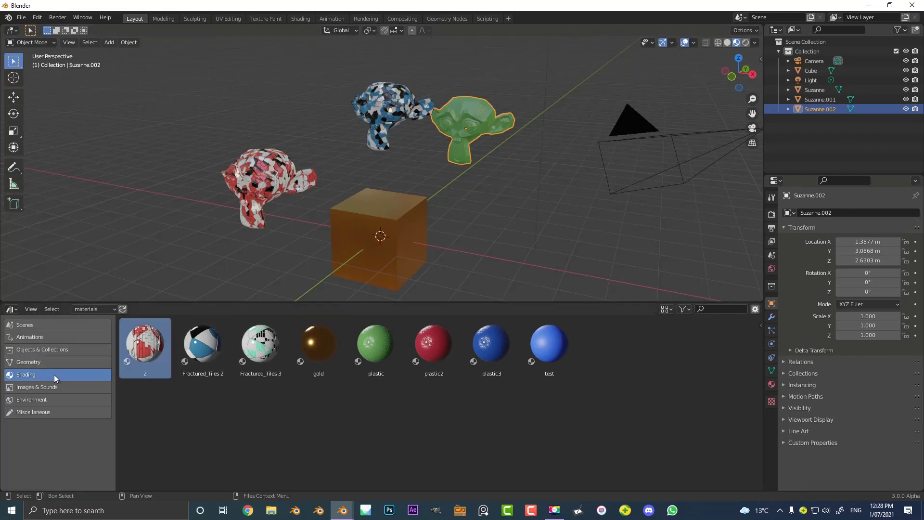
pyautogui.click(37, 365)
pyautogui.click(41, 351)
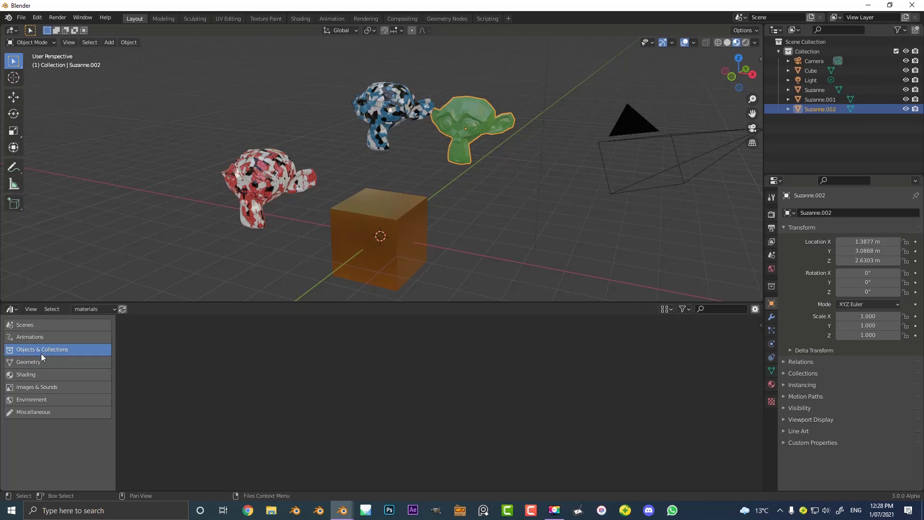
pyautogui.click(36, 376)
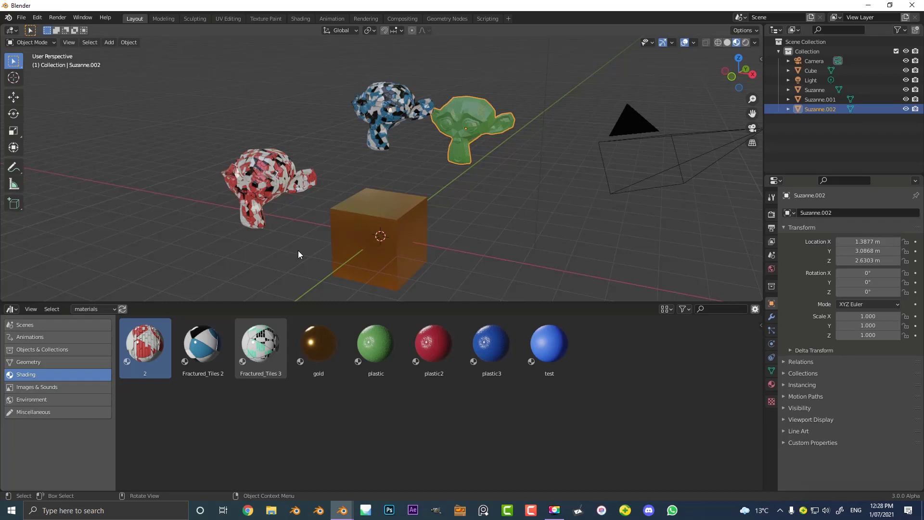
pyautogui.moveTo(571, 304); pyautogui.dragTo(571, 345)
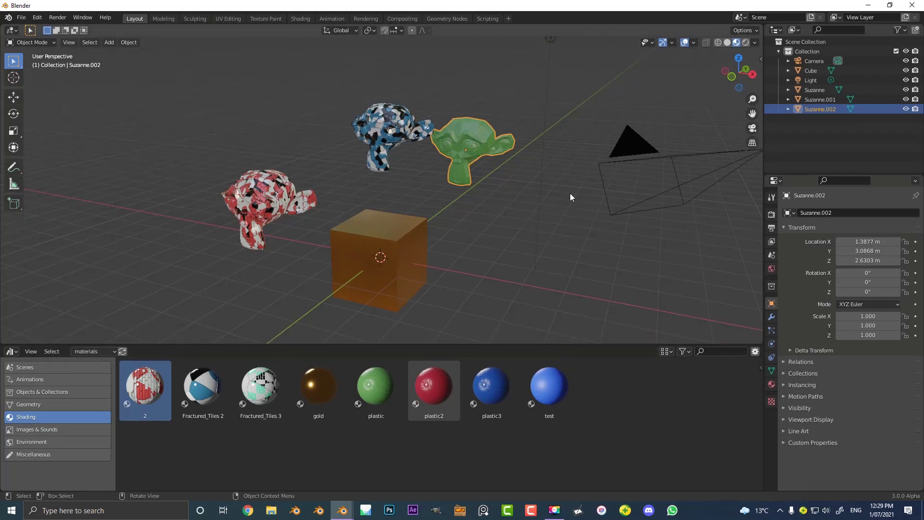